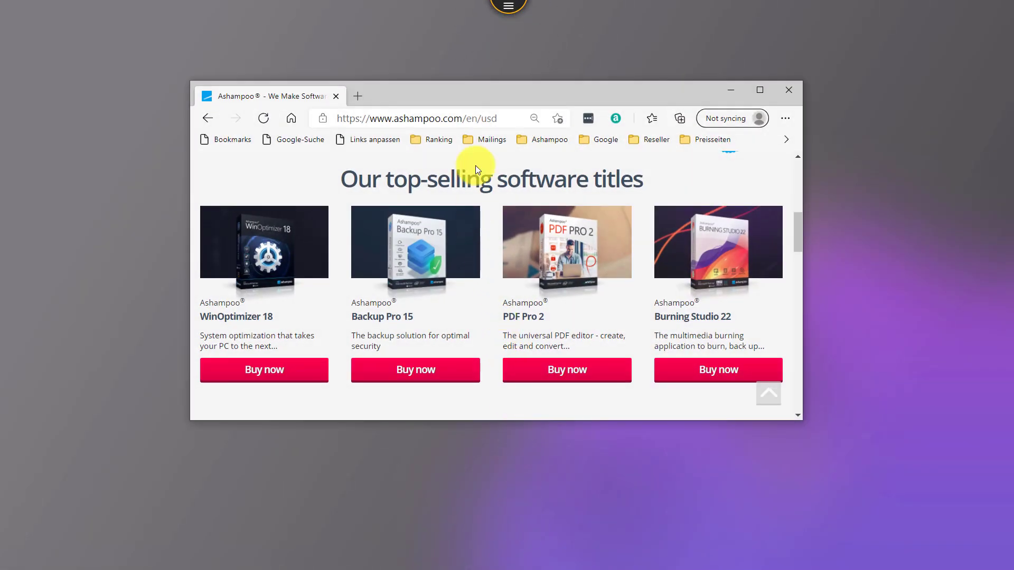
- Capture the full browser window showing the ashampoo.com top-selling titles and open it in the editor
mouse_move(508, 8)
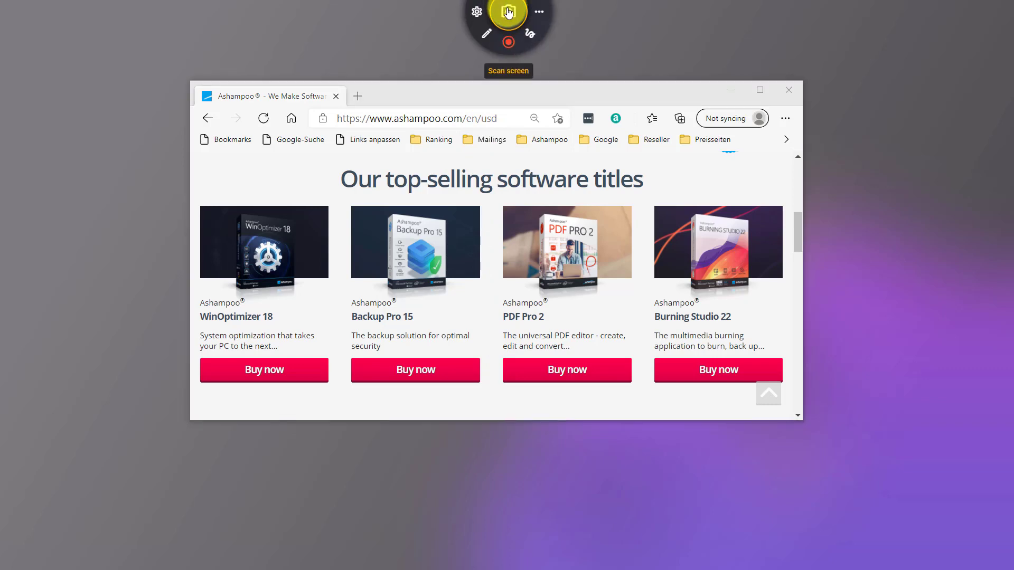
click(508, 12)
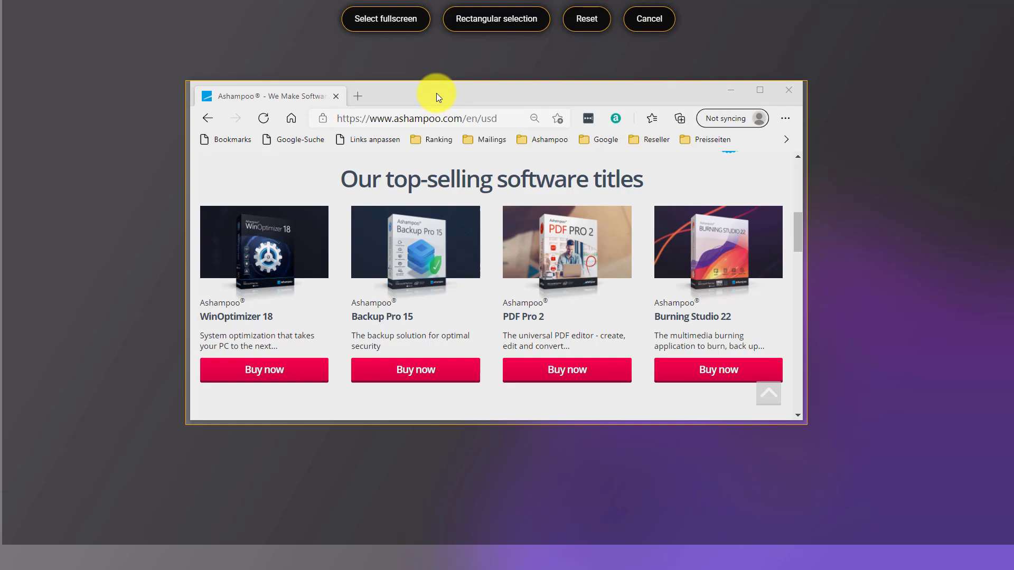
click(436, 93)
click(436, 93)
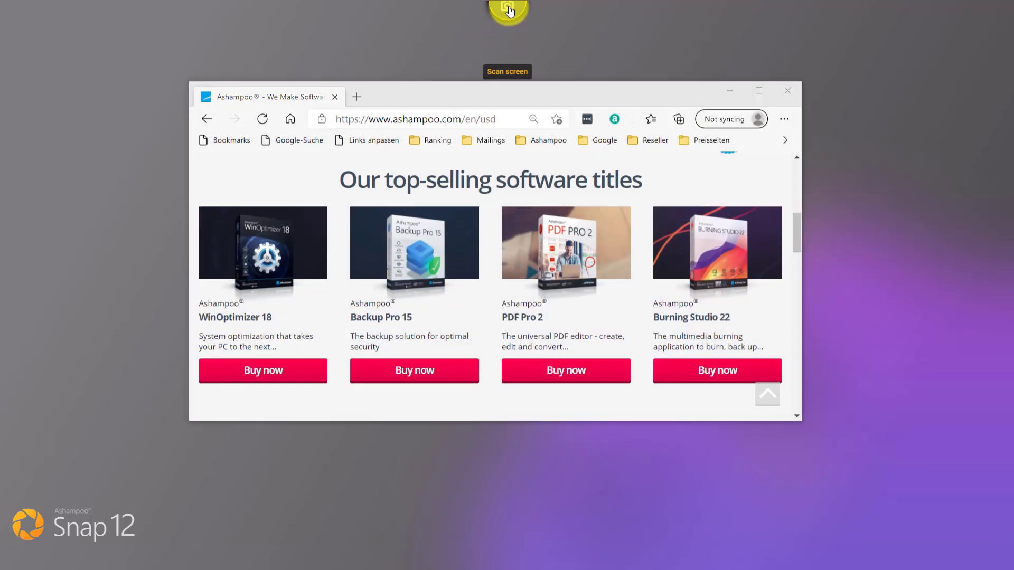
- Take a 540 × 351 px region capture of the Backup Pro 15 and PDF Pro 2 tiles
mouse_move(508, 11)
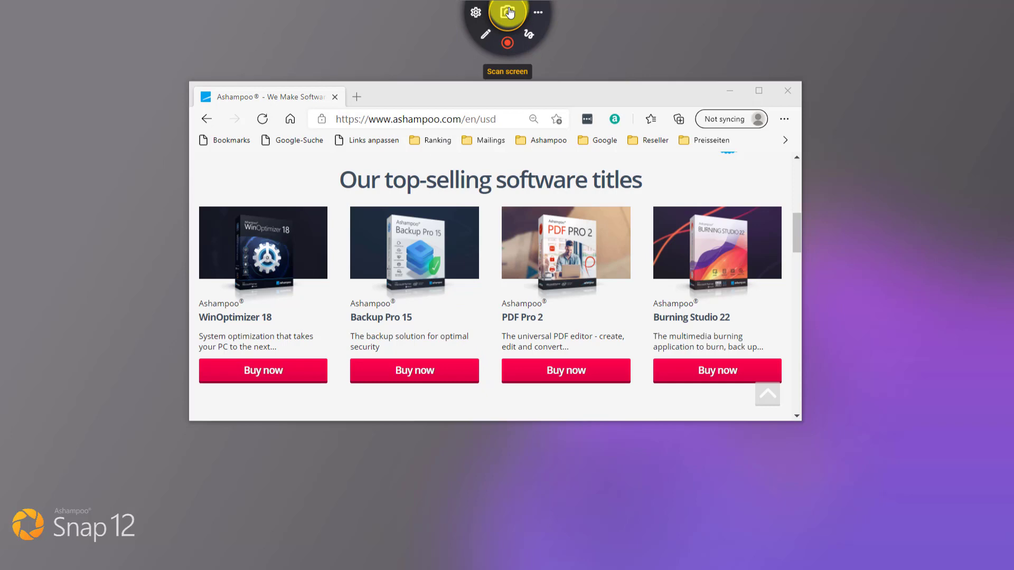
click(509, 11)
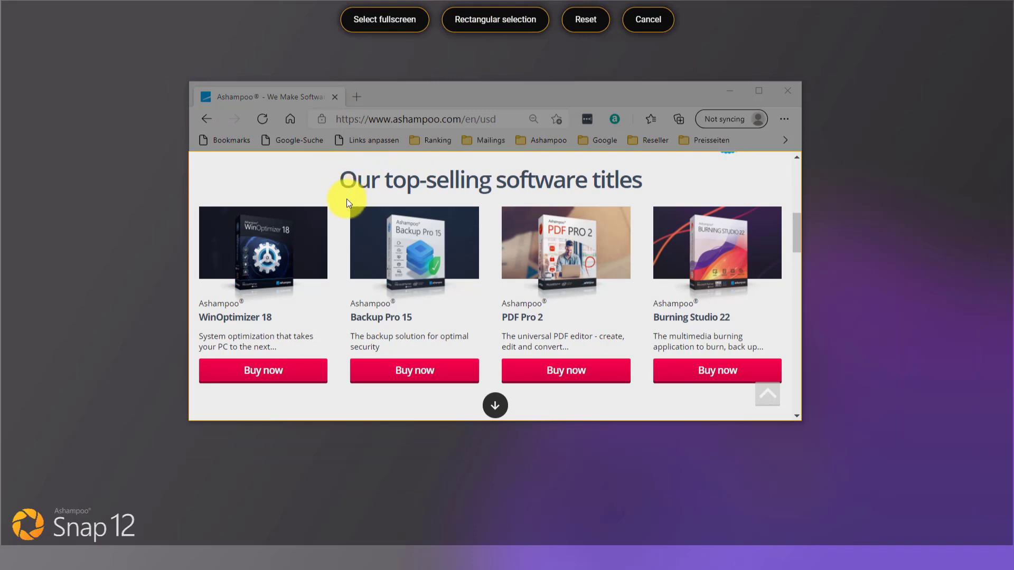
drag(347, 200, 630, 383)
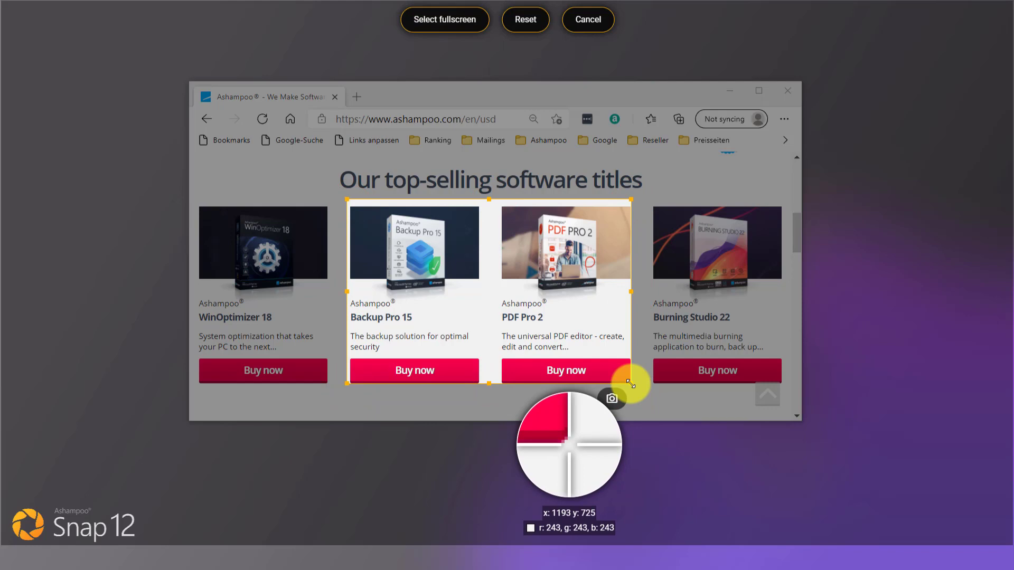
double_click(573, 319)
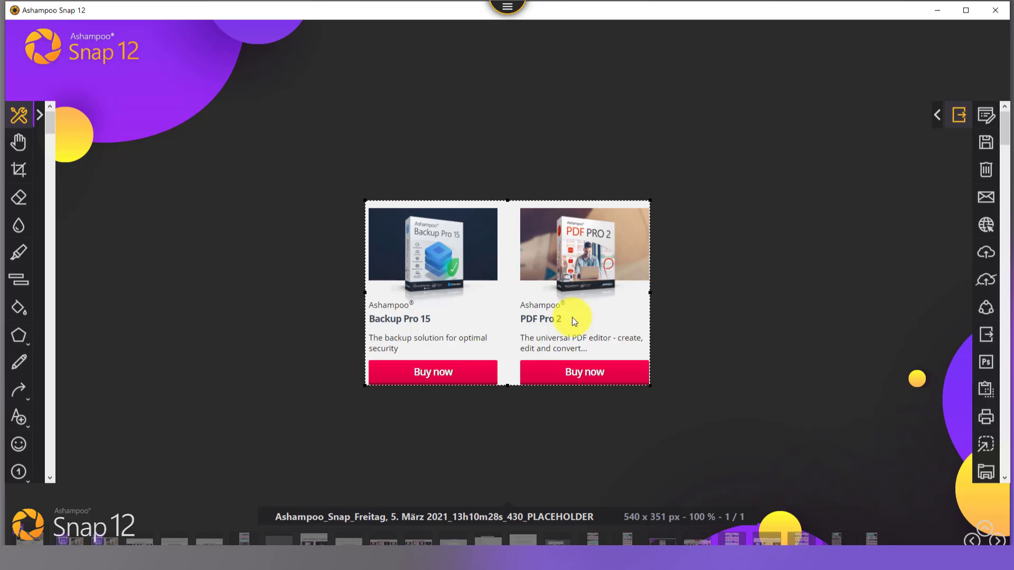
- Save the Backup Pro 15 / PDF Pro 2 capture and close the editor
click(982, 139)
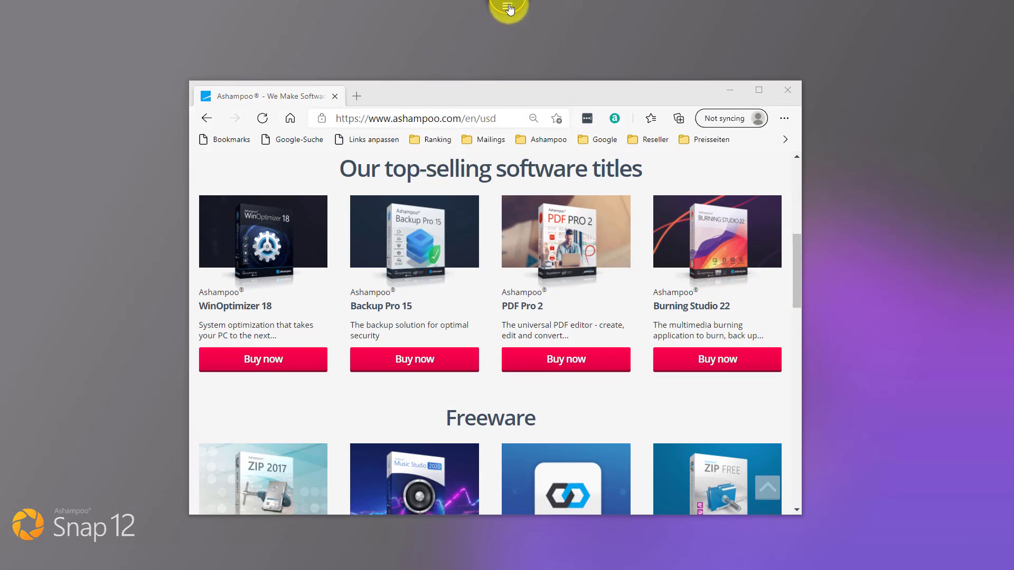
- Take a 1209 × 2582 px scrolling capture of the ashampoo.com page from top-sellers to footer
mouse_move(508, 10)
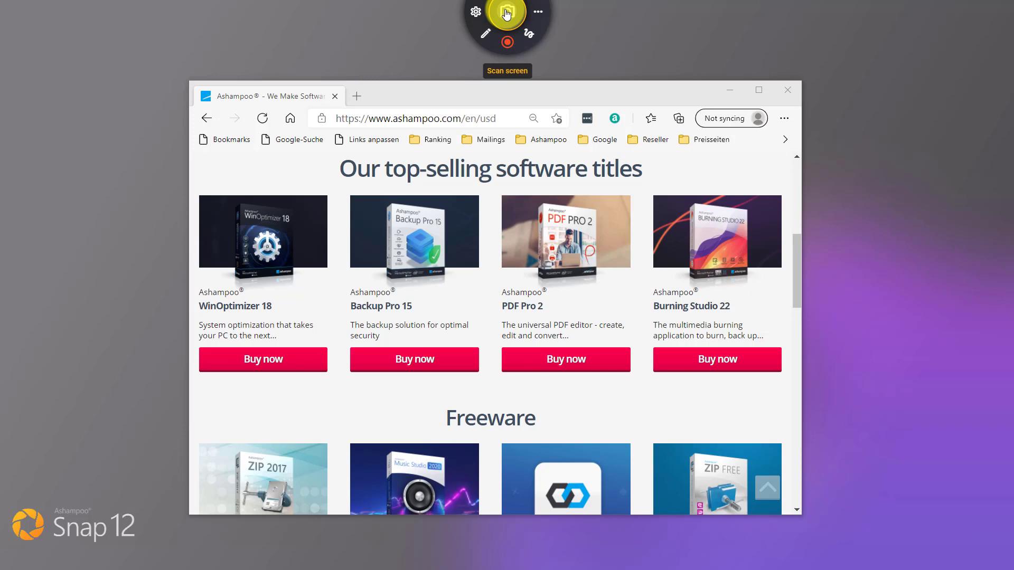
click(505, 12)
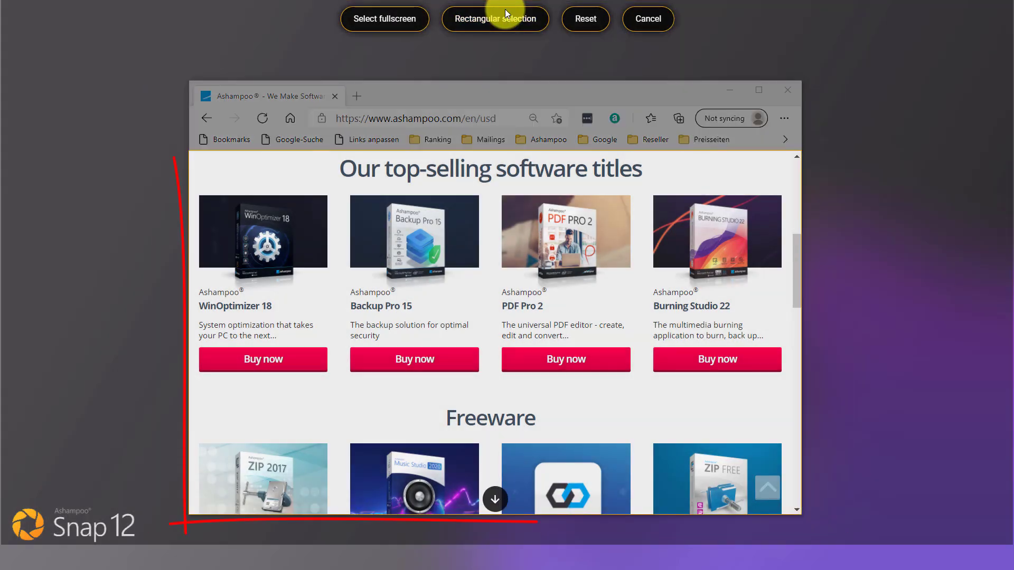
click(492, 500)
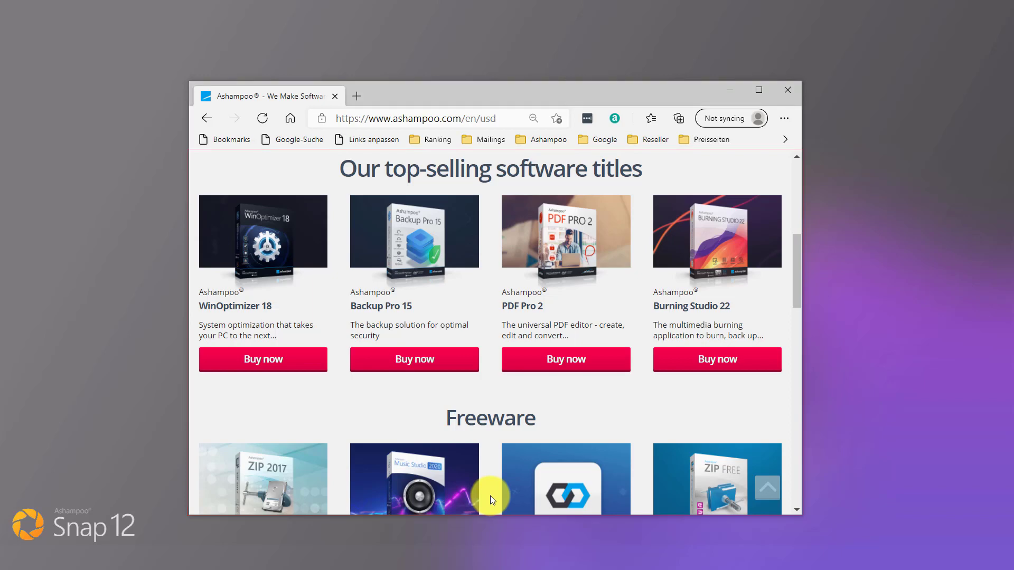
scroll(490, 496, down, 6)
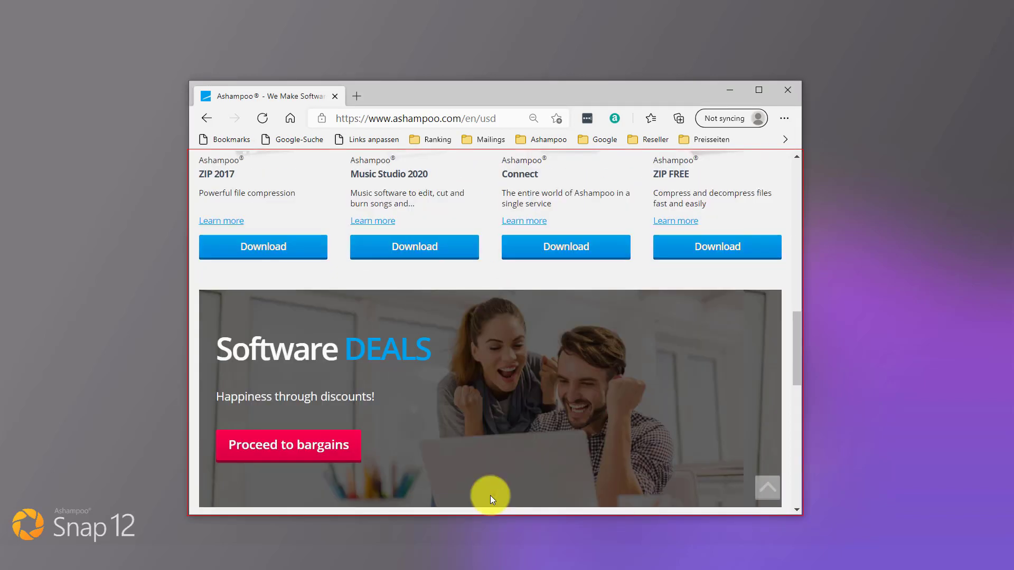
scroll(489, 496, down, 10)
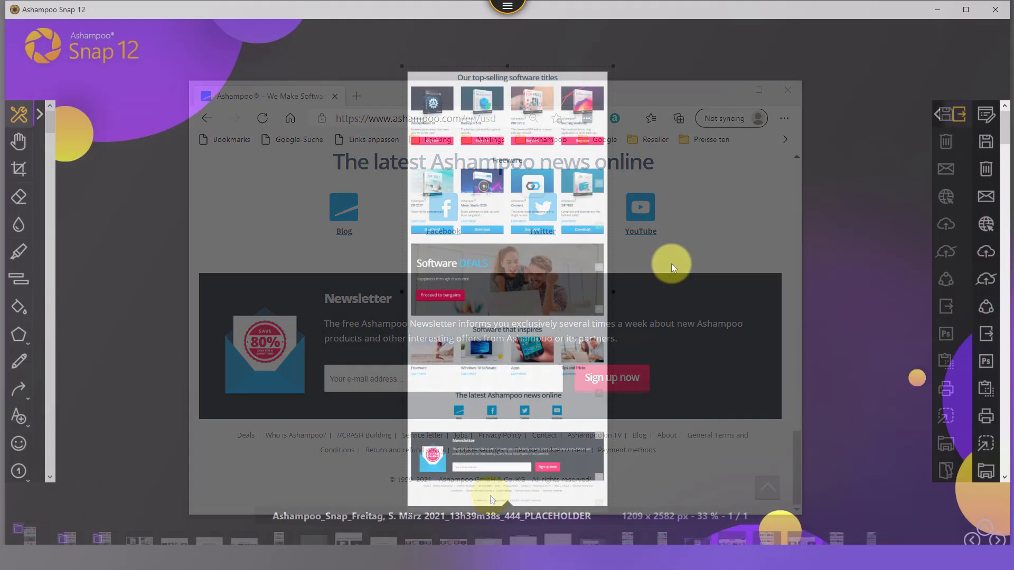
- Zoom in and out to inspect the long full-page capture
scroll(670, 264, up, 2)
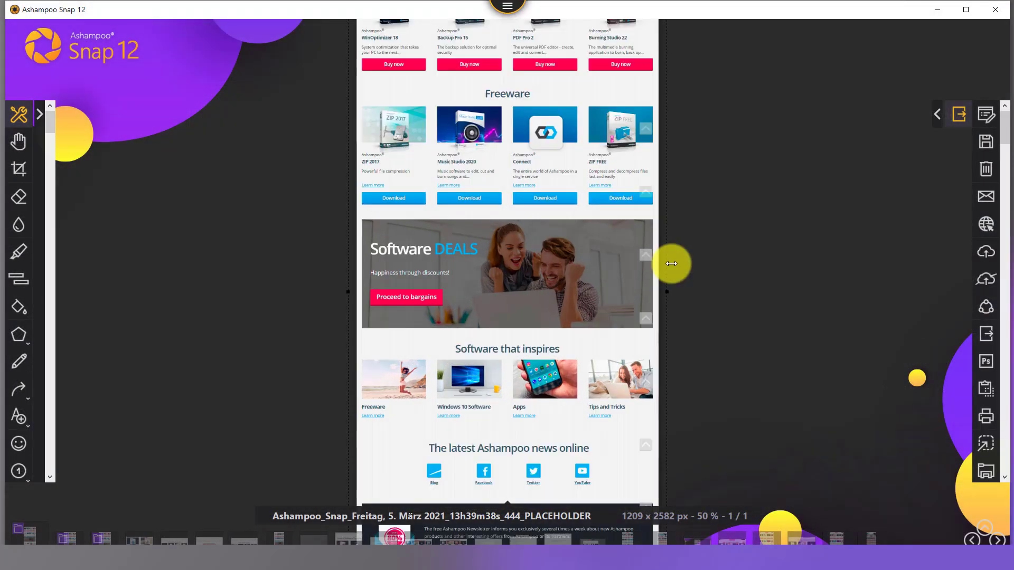
scroll(671, 264, up, 1)
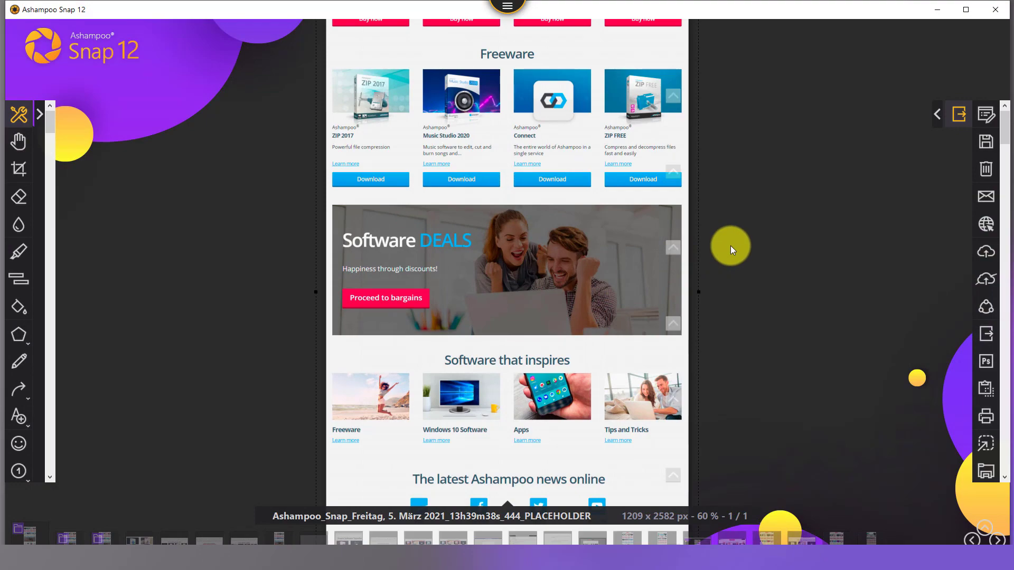
scroll(730, 246, up, 1)
scroll(793, 227, down, 3)
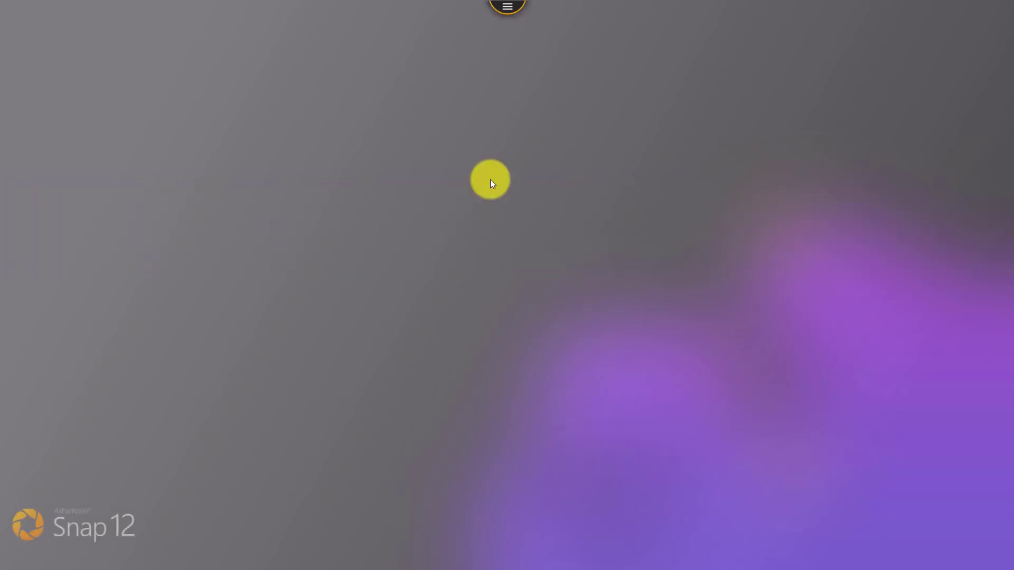
- Reopen the editor with the 1178 × 653 px browser-window capture of the top-sellers page
mouse_move(507, 8)
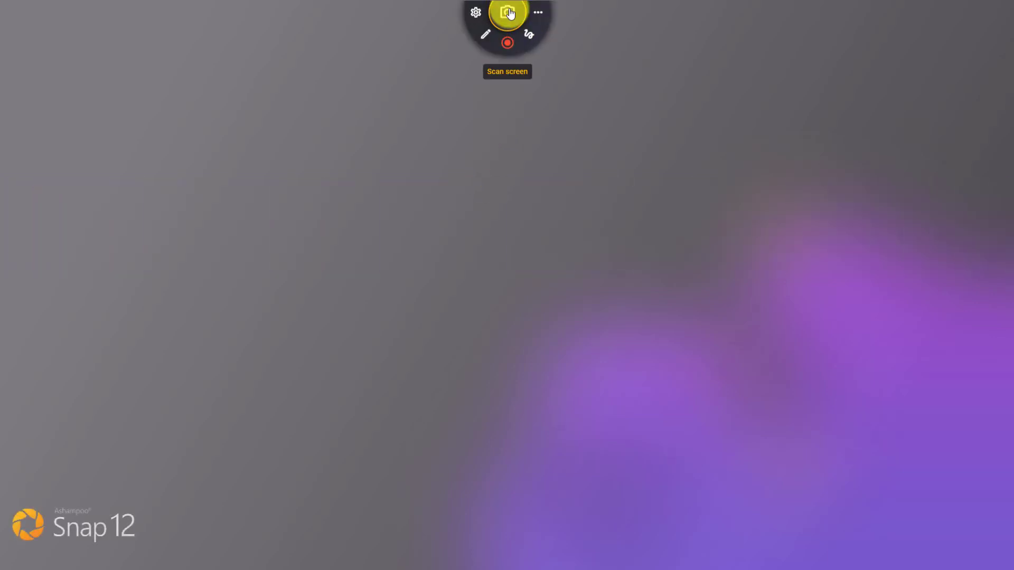
click(486, 37)
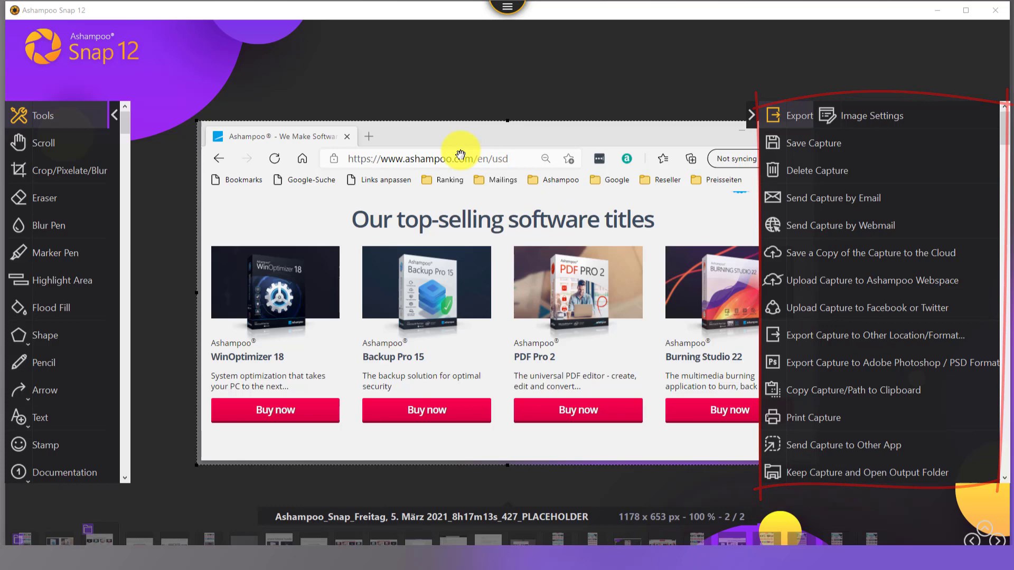
- Collapse the Export panel to icons while keeping the Tools panel expanded with names
click(114, 116)
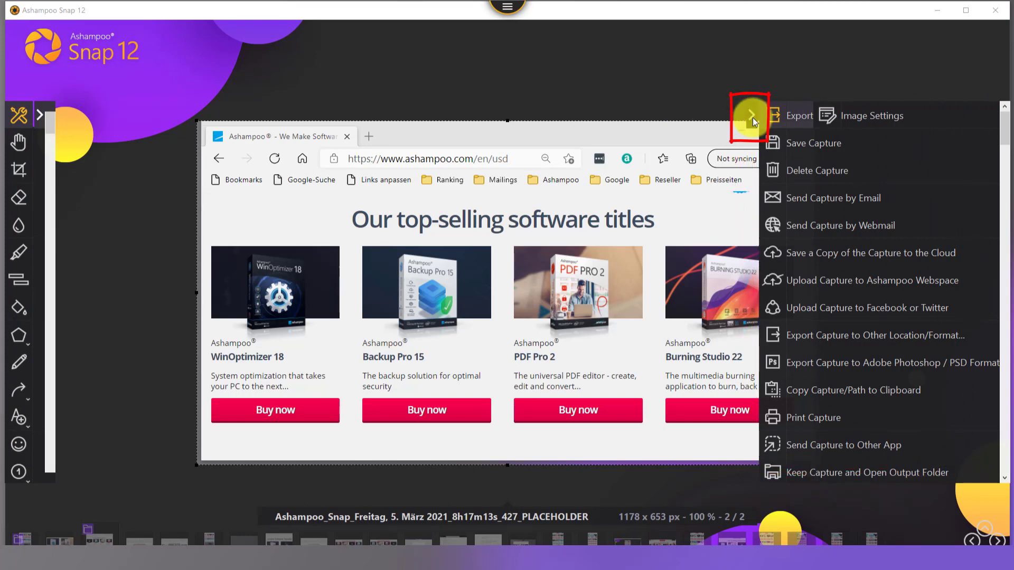
click(752, 117)
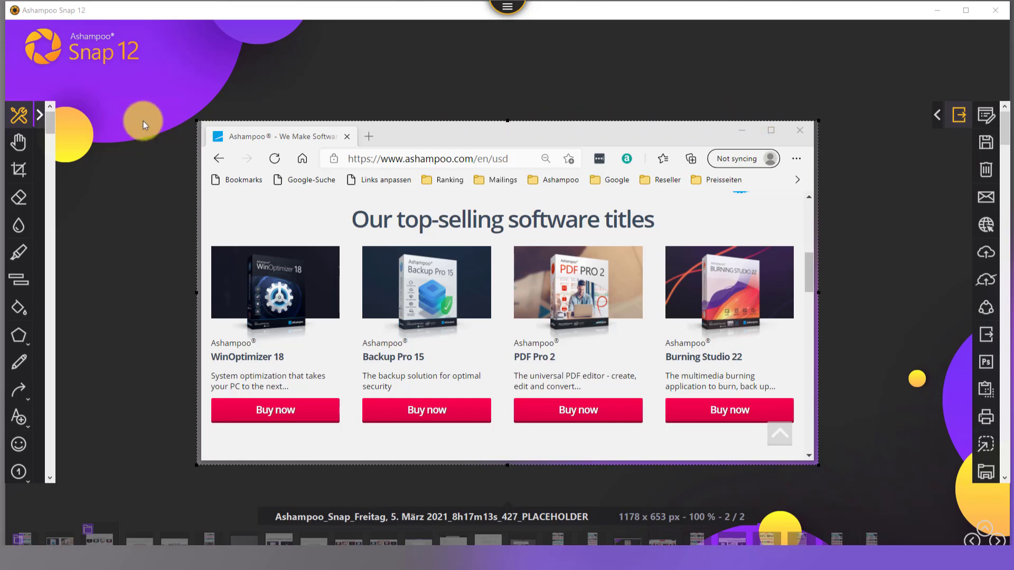
click(43, 122)
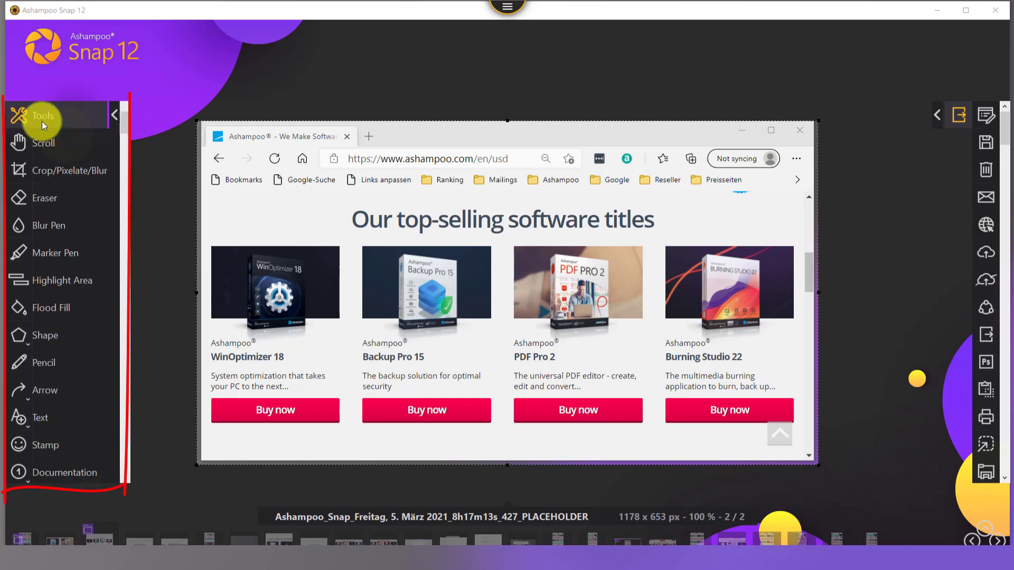
- Preview the Text, Arrow and Marker Pen tools
click(54, 420)
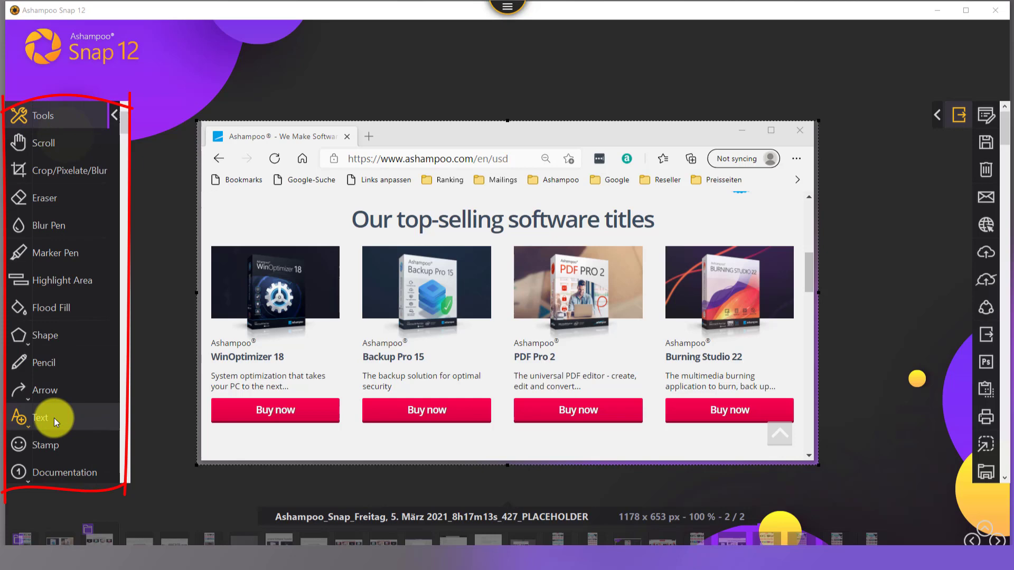
key(a)
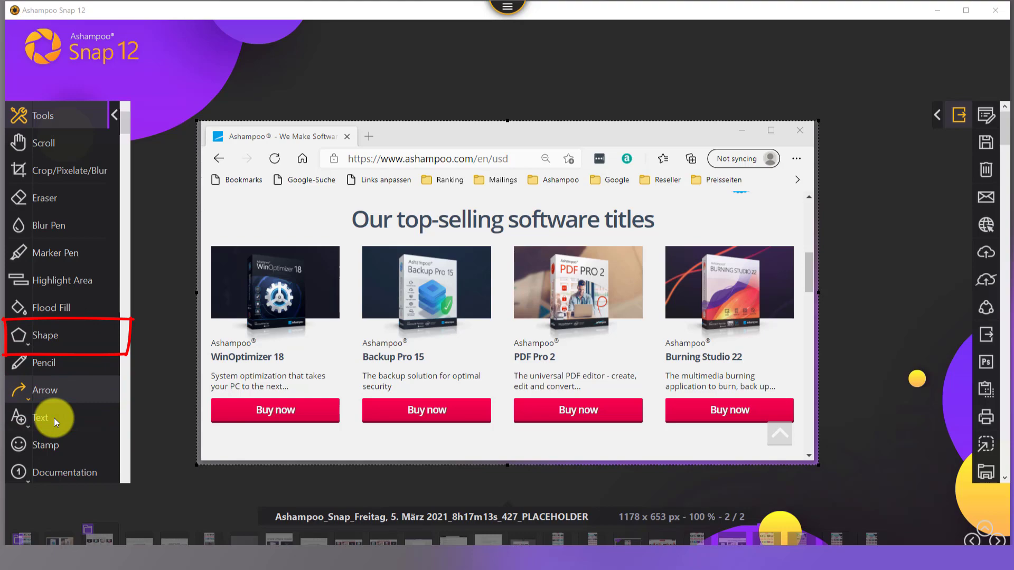
click(78, 251)
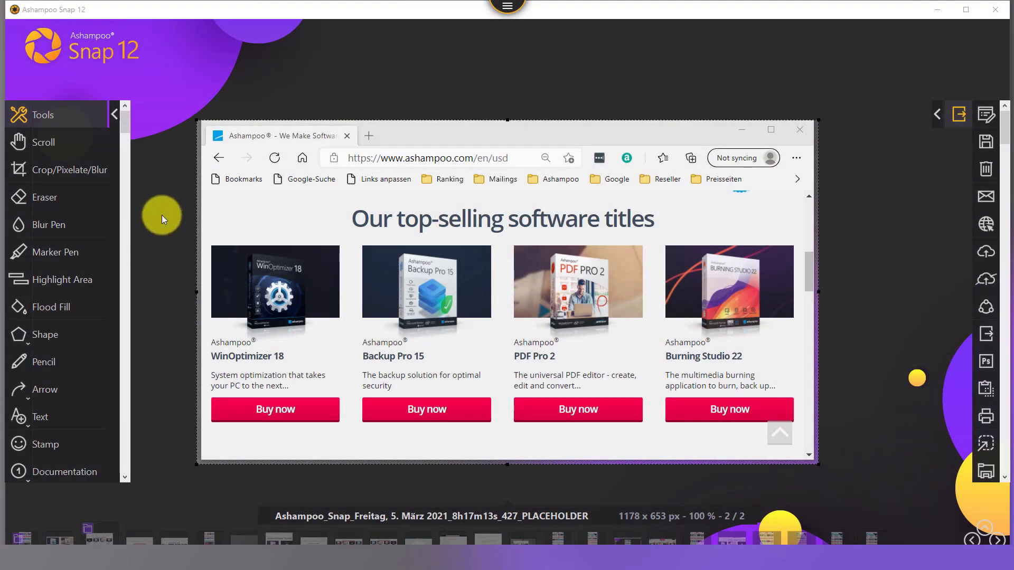
- Pixelate the address and bookmarks bar strip across the top of the capture
click(39, 169)
drag(212, 148, 811, 202)
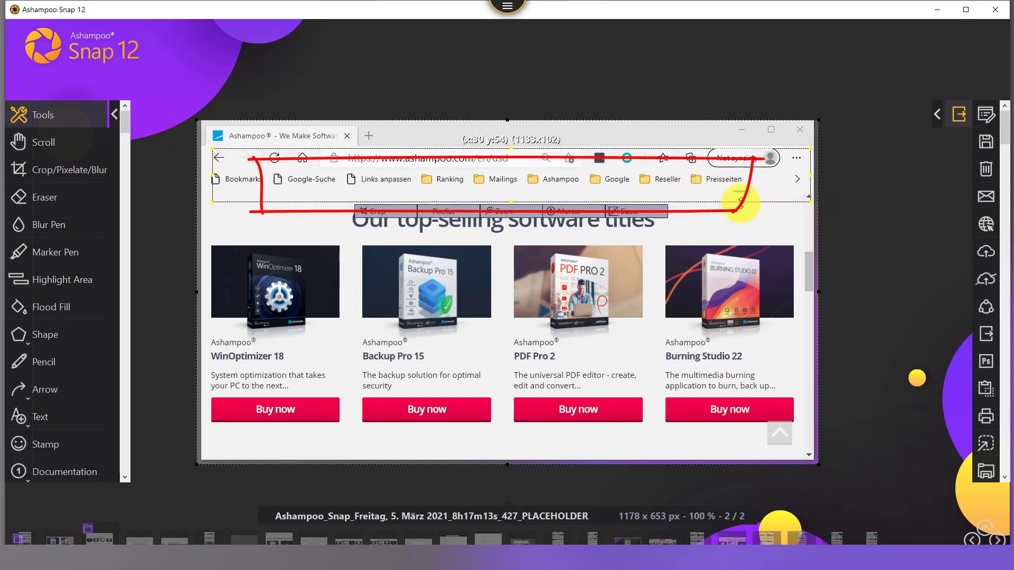
click(442, 211)
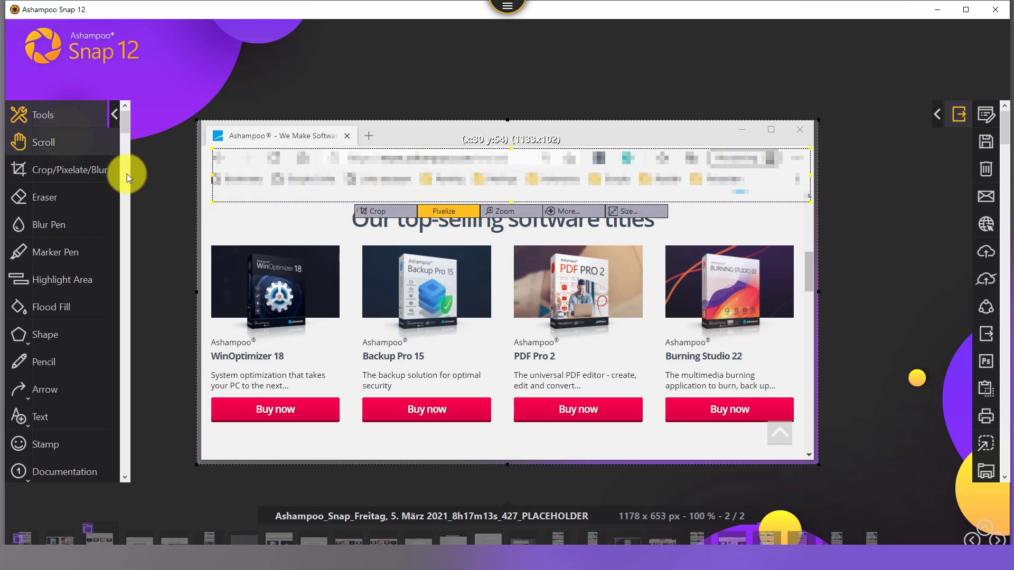
click(58, 166)
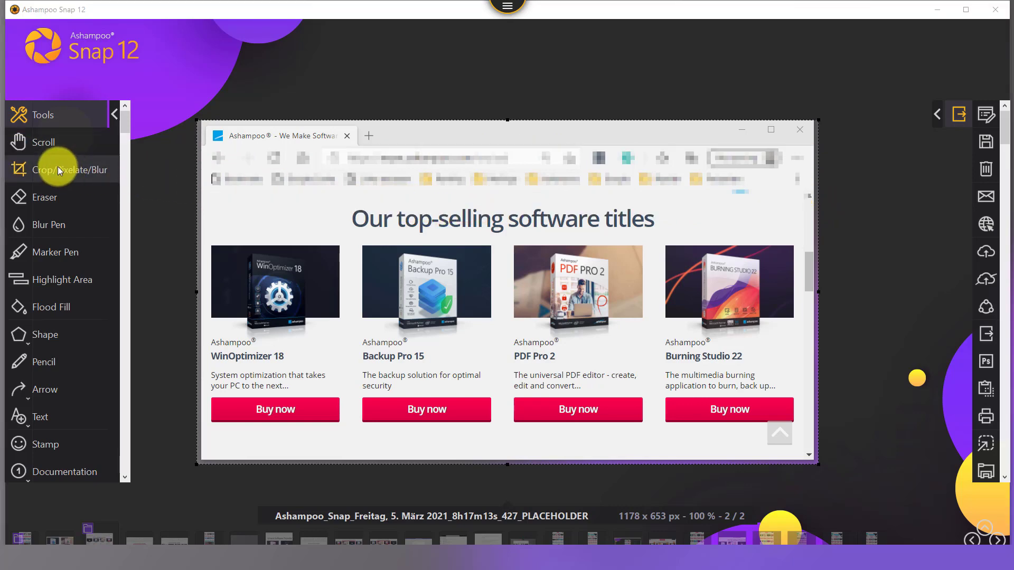
- Draw a red rectangle around the Backup Pro 15 and PDF Pro 2 cards, nudging its left edge outward
click(71, 251)
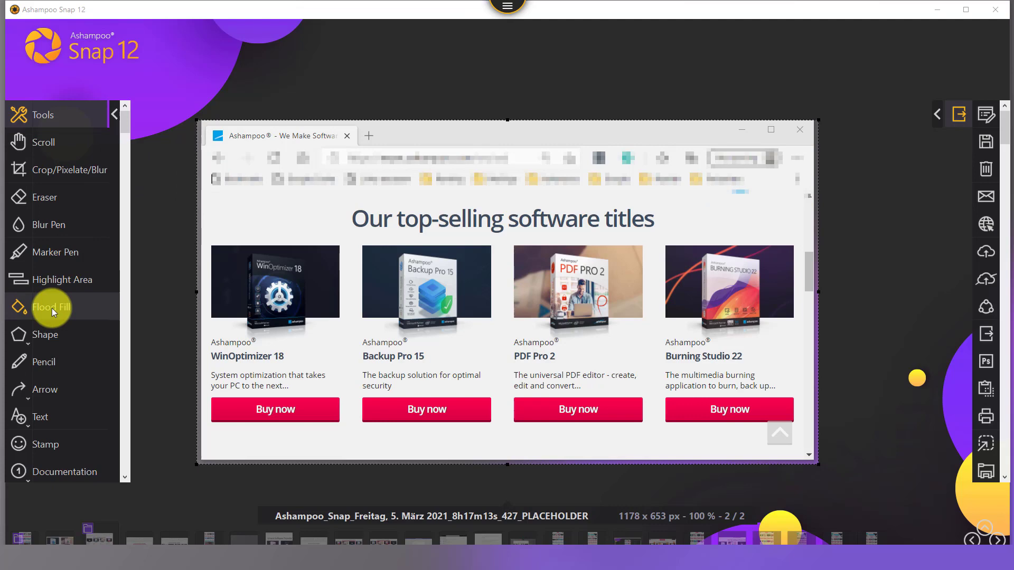
click(43, 334)
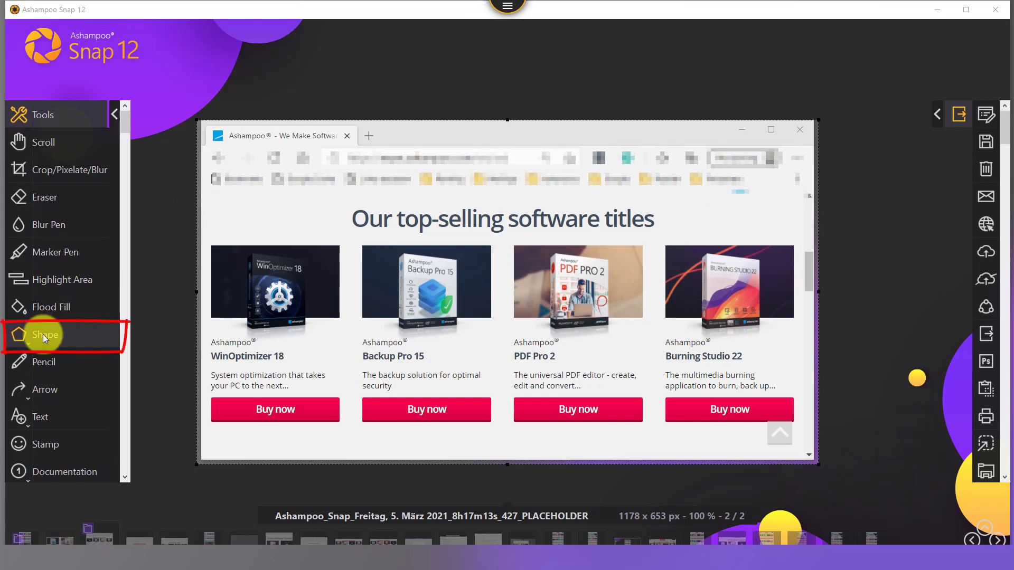
click(43, 334)
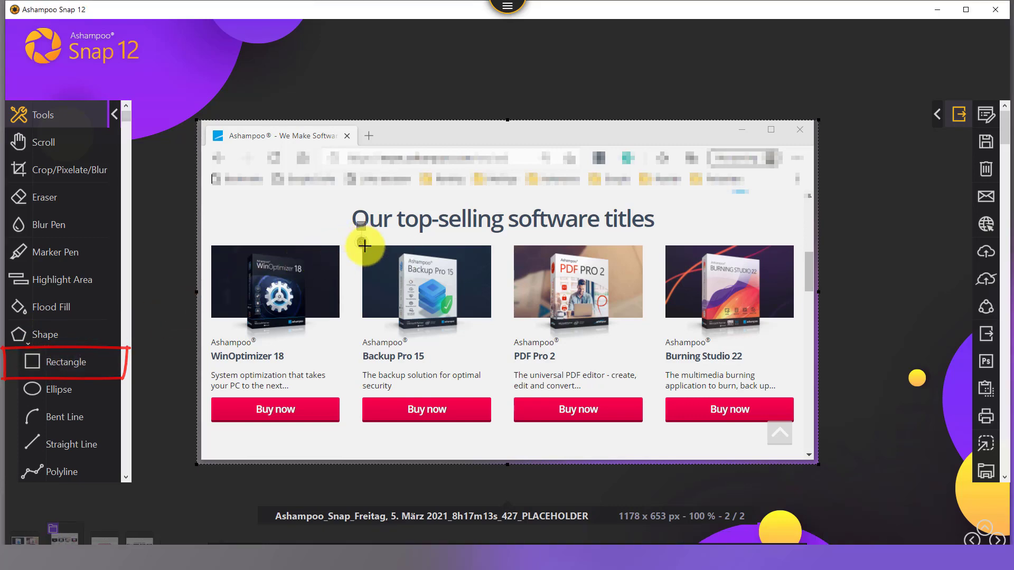
mouse_move(360, 240)
mouse_down()
mouse_move(534, 344)
mouse_move(594, 404)
mouse_move(650, 429)
mouse_up()
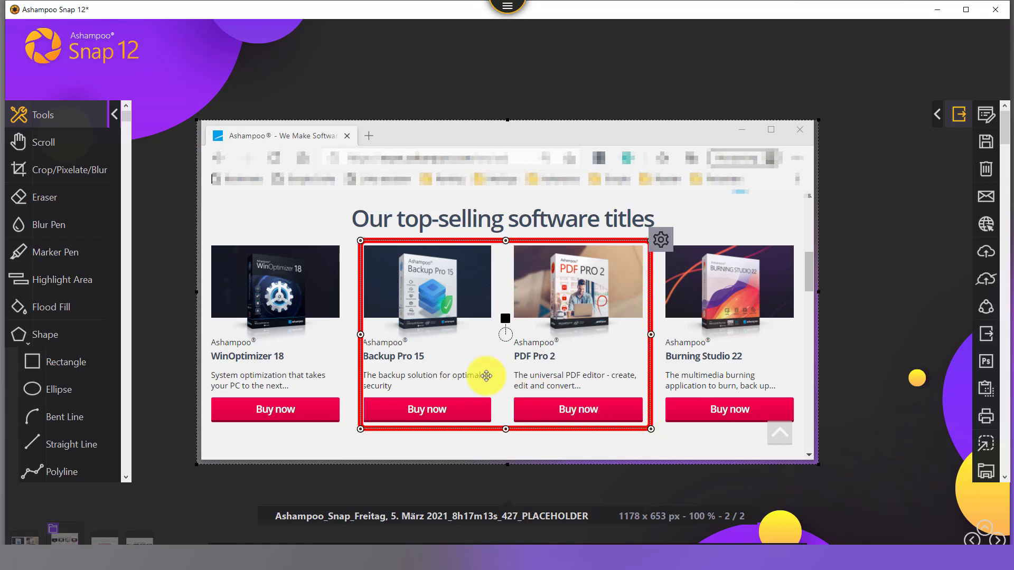
drag(359, 334, 354, 335)
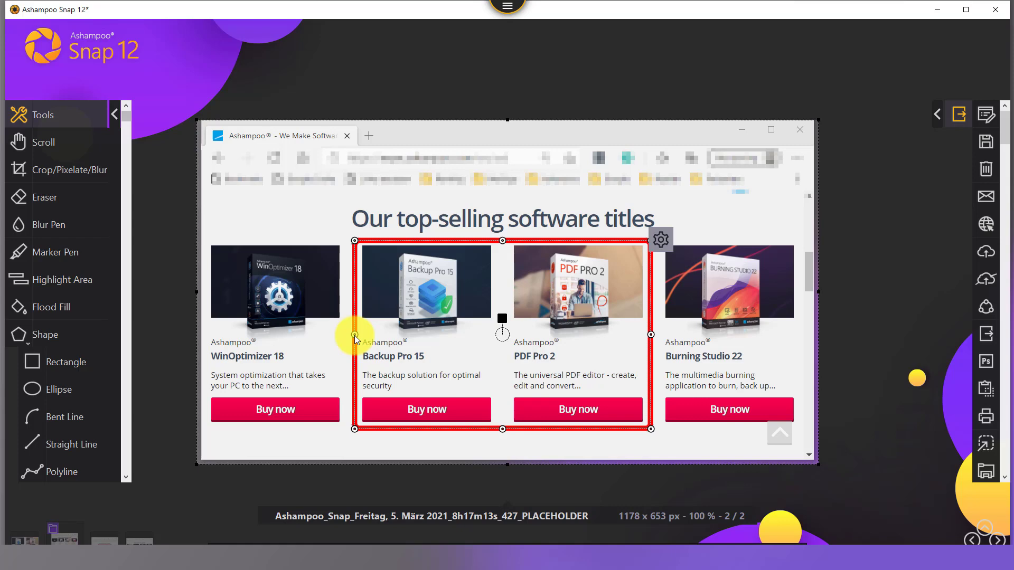
- Draw two red straight arrows down to the Backup Pro 15 and PDF Pro 2 Buy now buttons
click(42, 337)
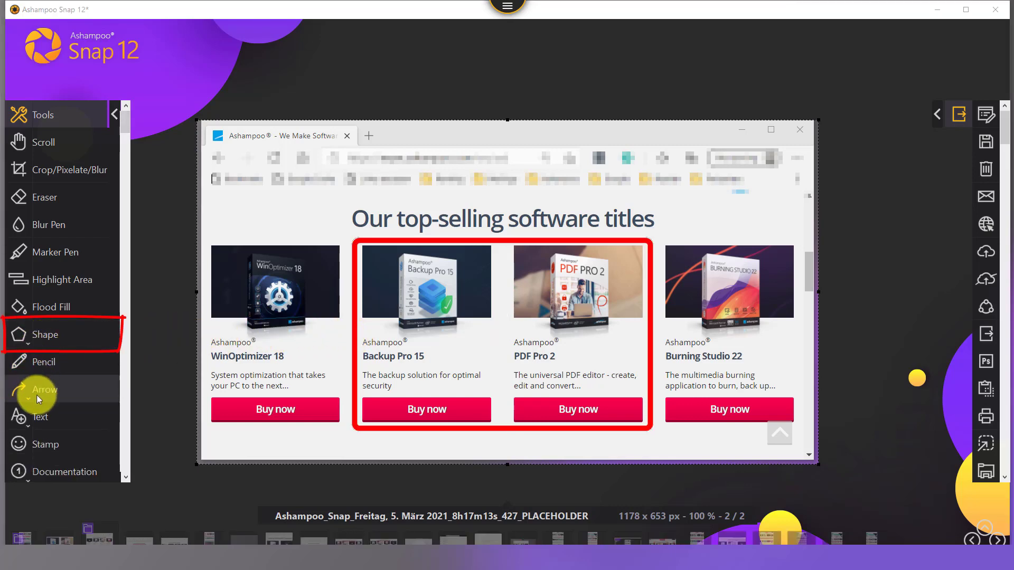
click(36, 396)
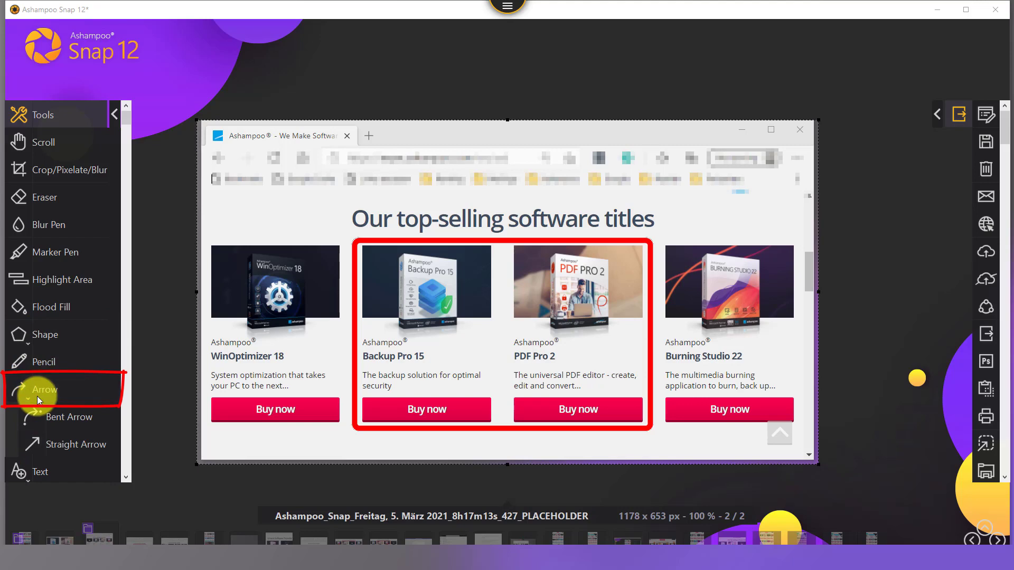
click(48, 416)
click(59, 444)
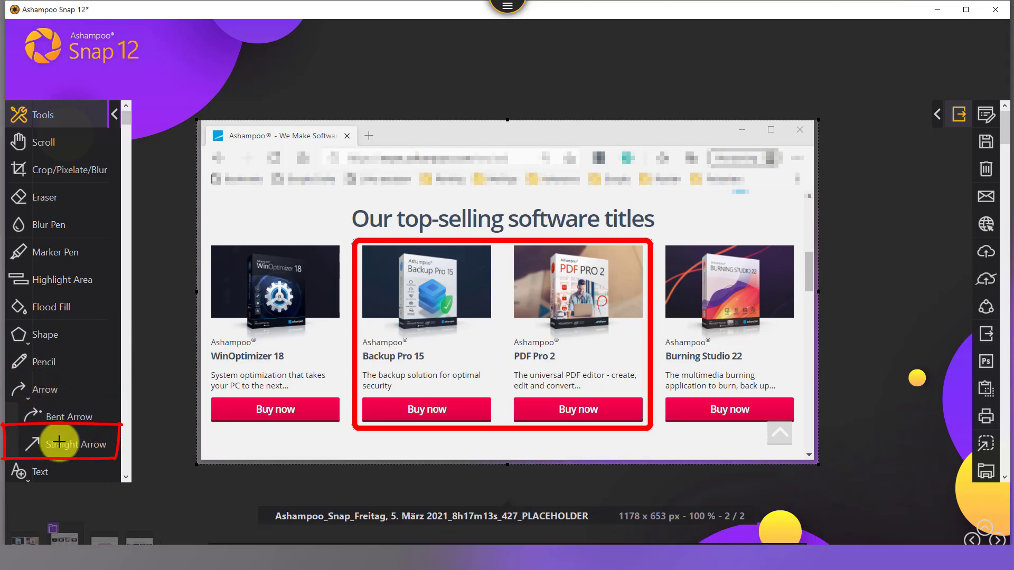
drag(463, 346, 431, 392)
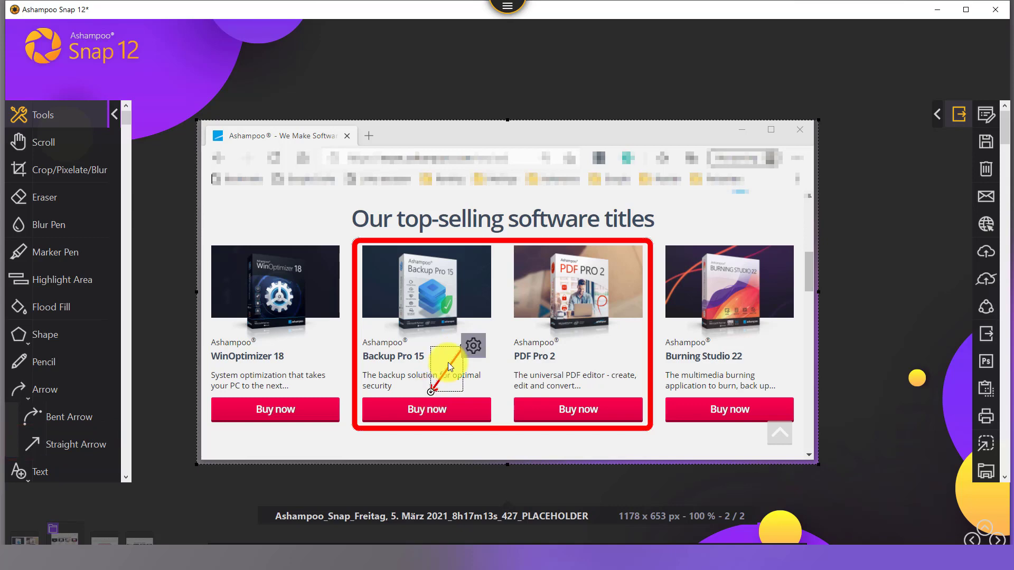
click(65, 445)
drag(616, 349, 594, 389)
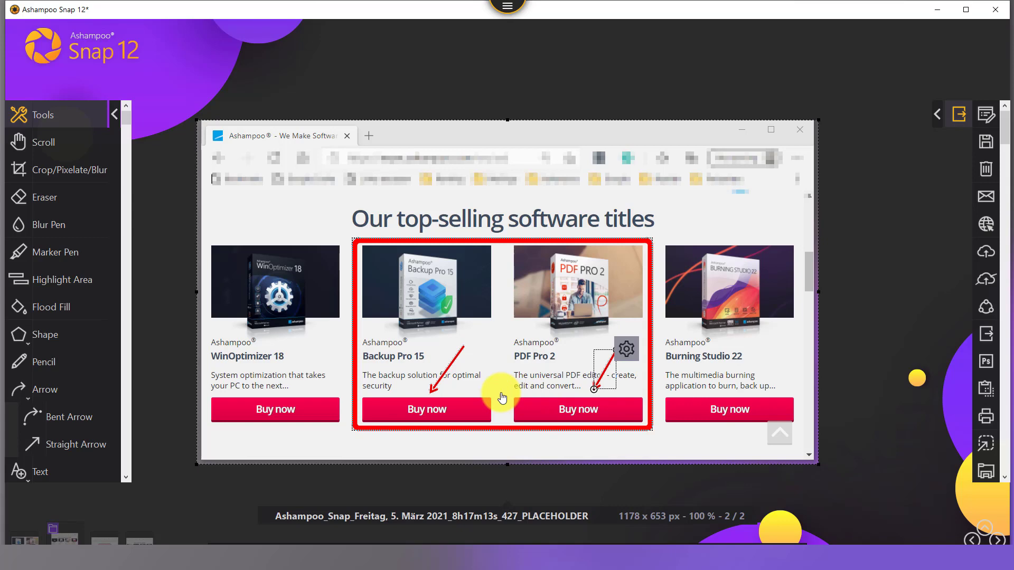
- Place numbered markers 1 to 4 on the WinOptimizer 18 through Burning Studio 22 product images
click(38, 393)
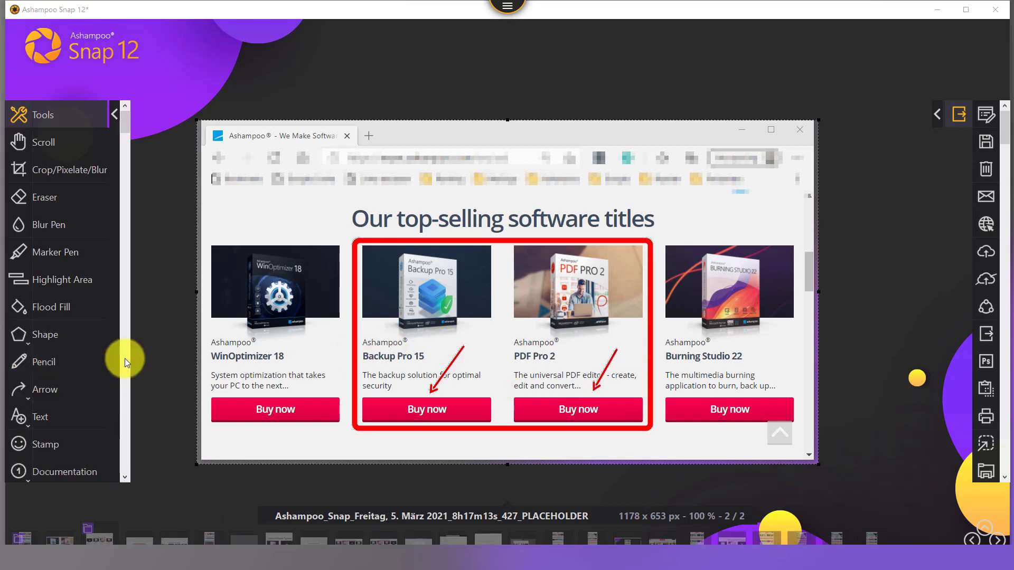
drag(124, 126, 97, 458)
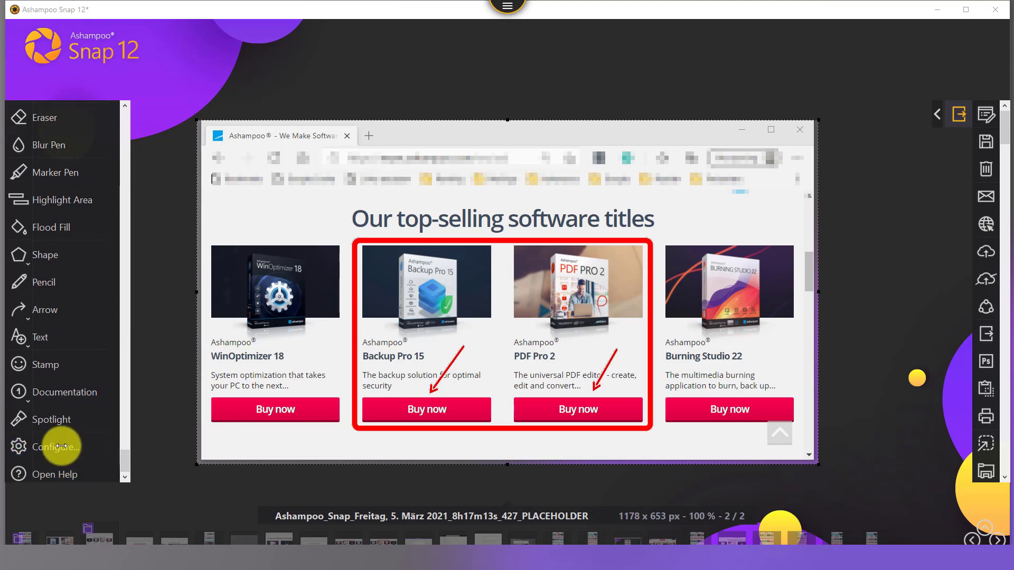
click(30, 401)
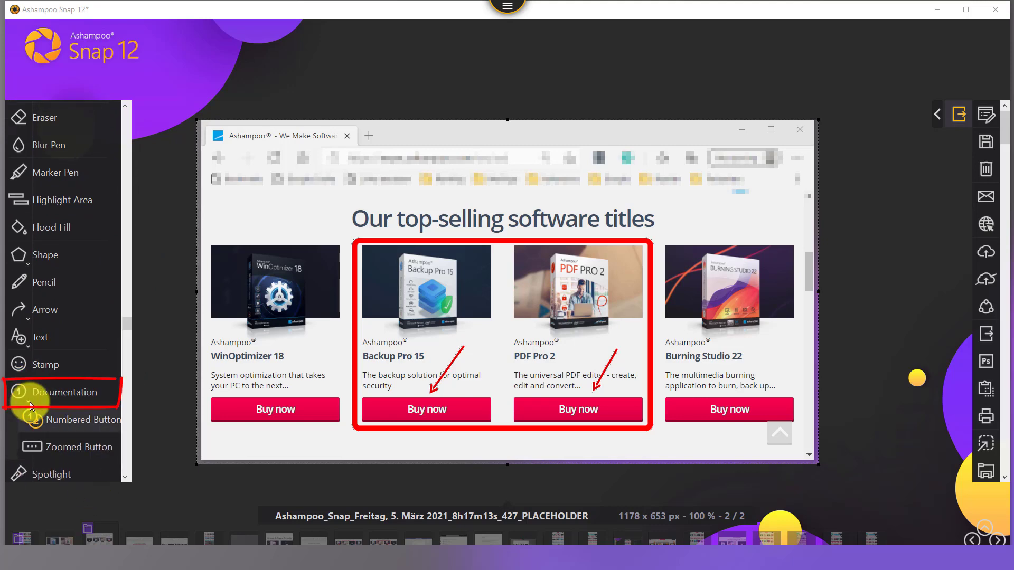
click(61, 421)
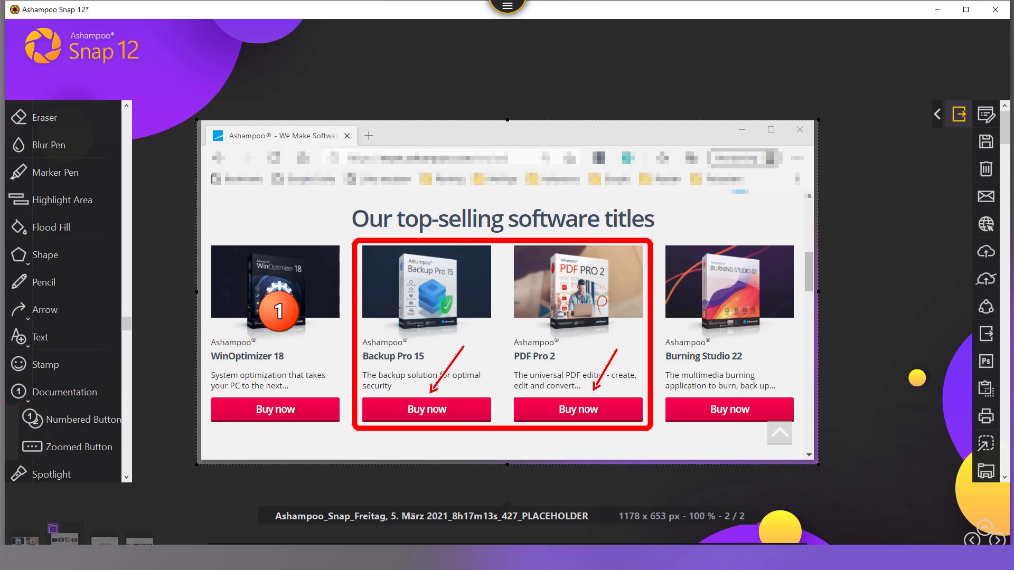
click(278, 311)
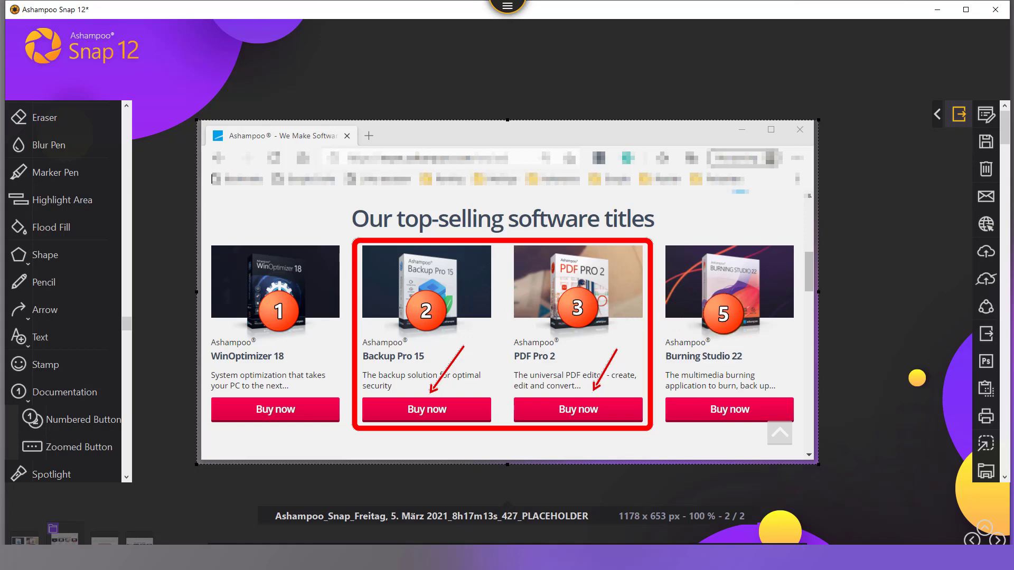
click(50, 397)
drag(126, 460, 119, 110)
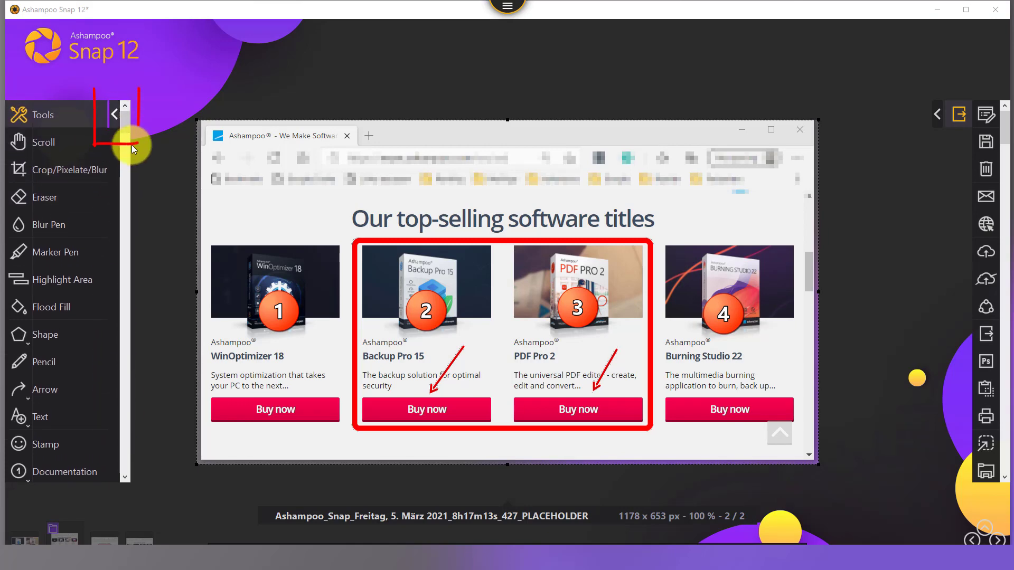
- Send the annotated capture into a new Outlook e-mail using Send Capture by Email
click(113, 115)
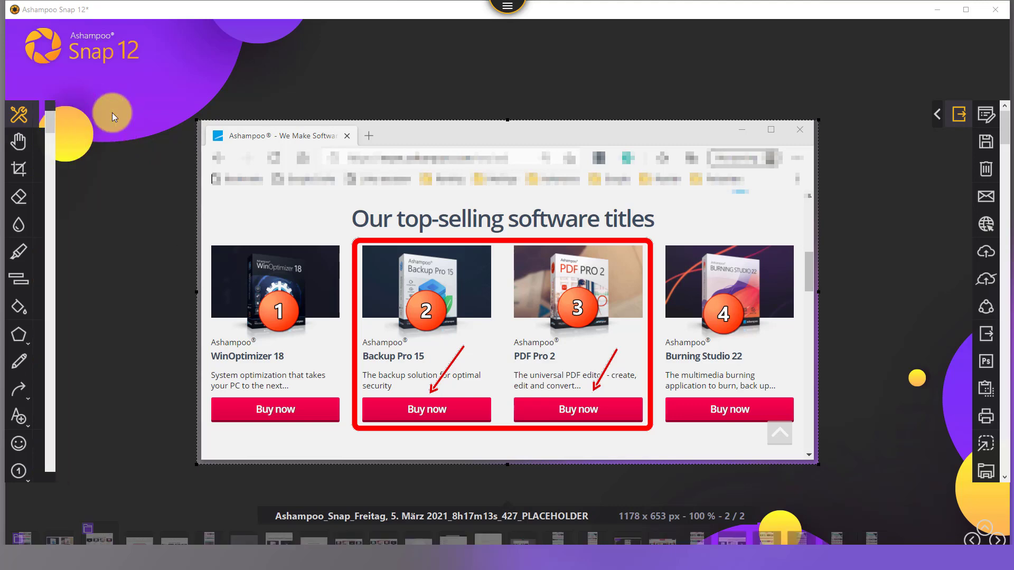
click(936, 113)
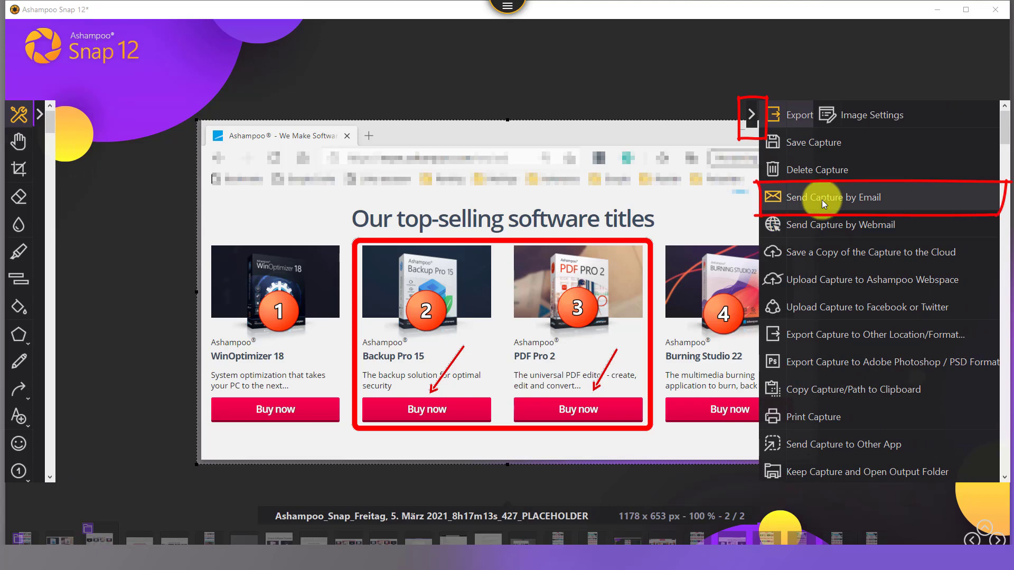
click(821, 200)
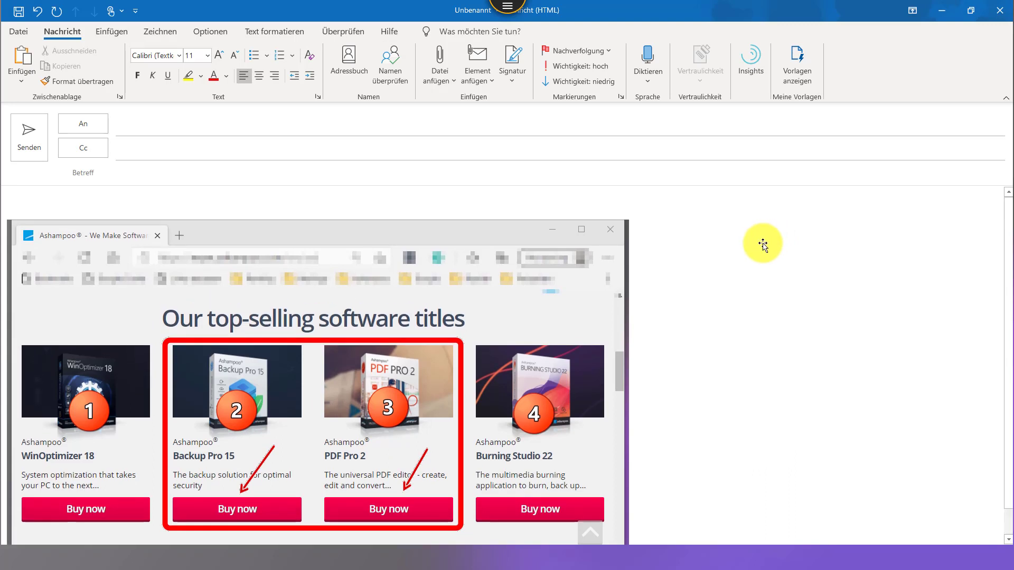
- Shrink the embedded screenshot in the new Outlook message body to a smaller size
click(578, 301)
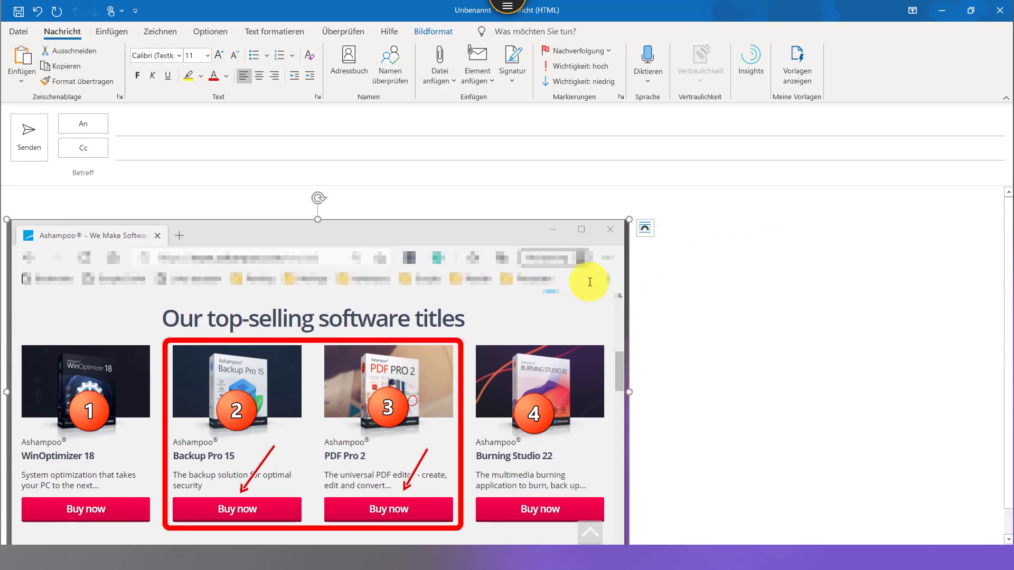
drag(626, 220, 522, 283)
click(602, 327)
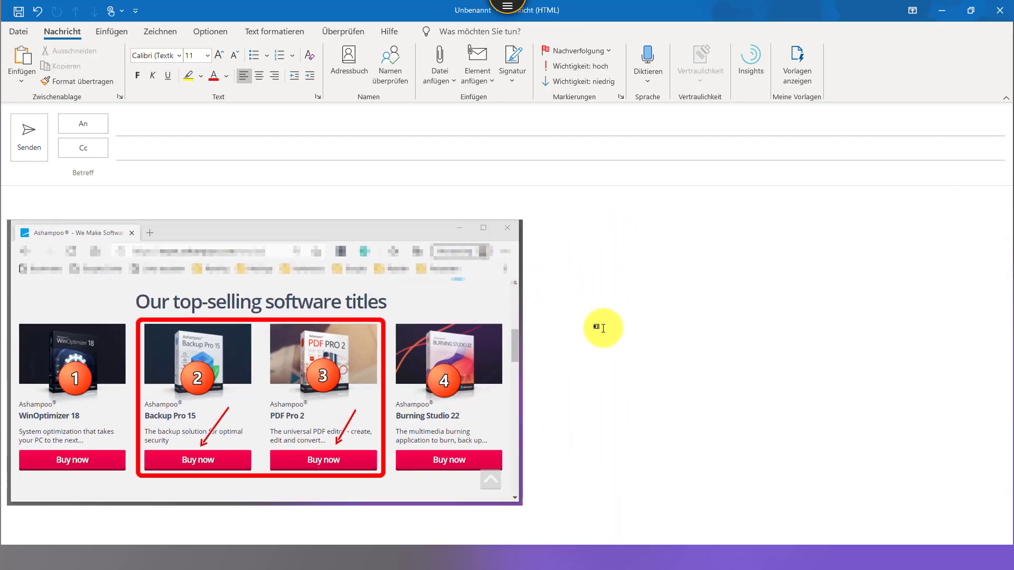